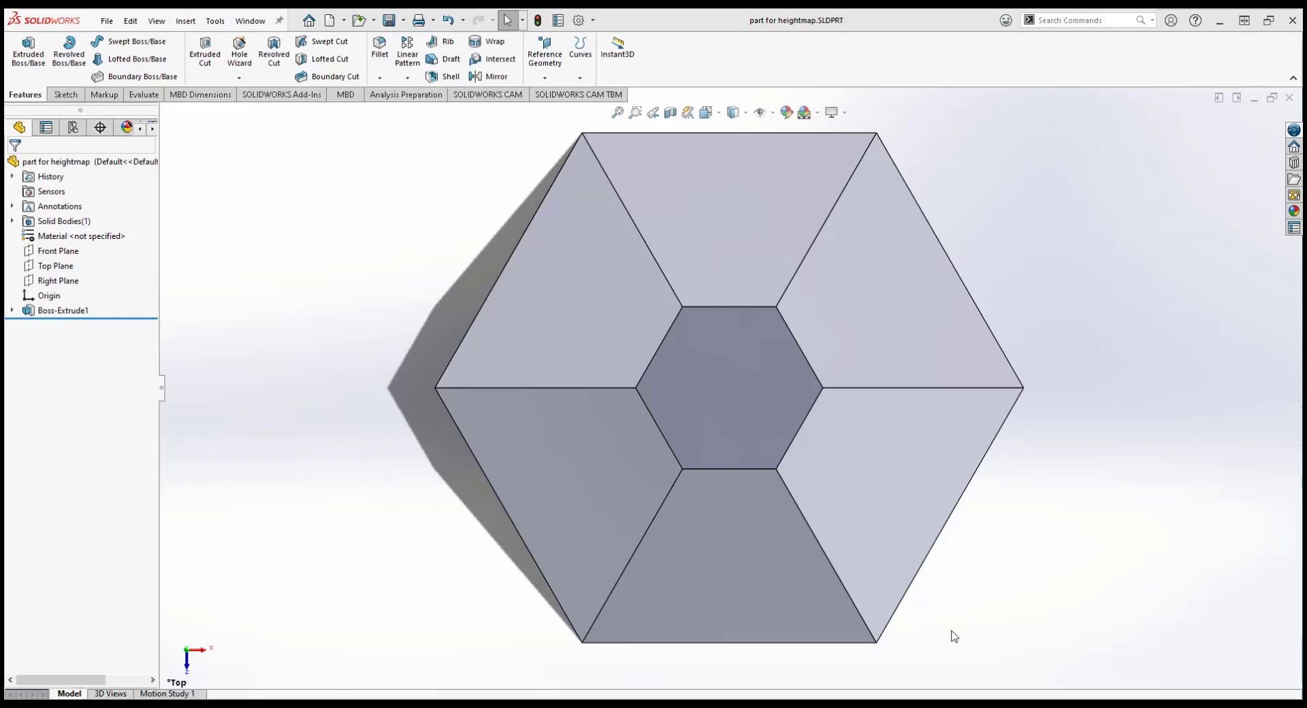
Step: Switch to SOLIDWORKS Visualize, create a new project and import the hexagonal heightmap part
mouse_move(951, 633)
middle_down()
mouse_move(939, 496)
mouse_move(948, 472)
mouse_move(1003, 443)
middle_up()
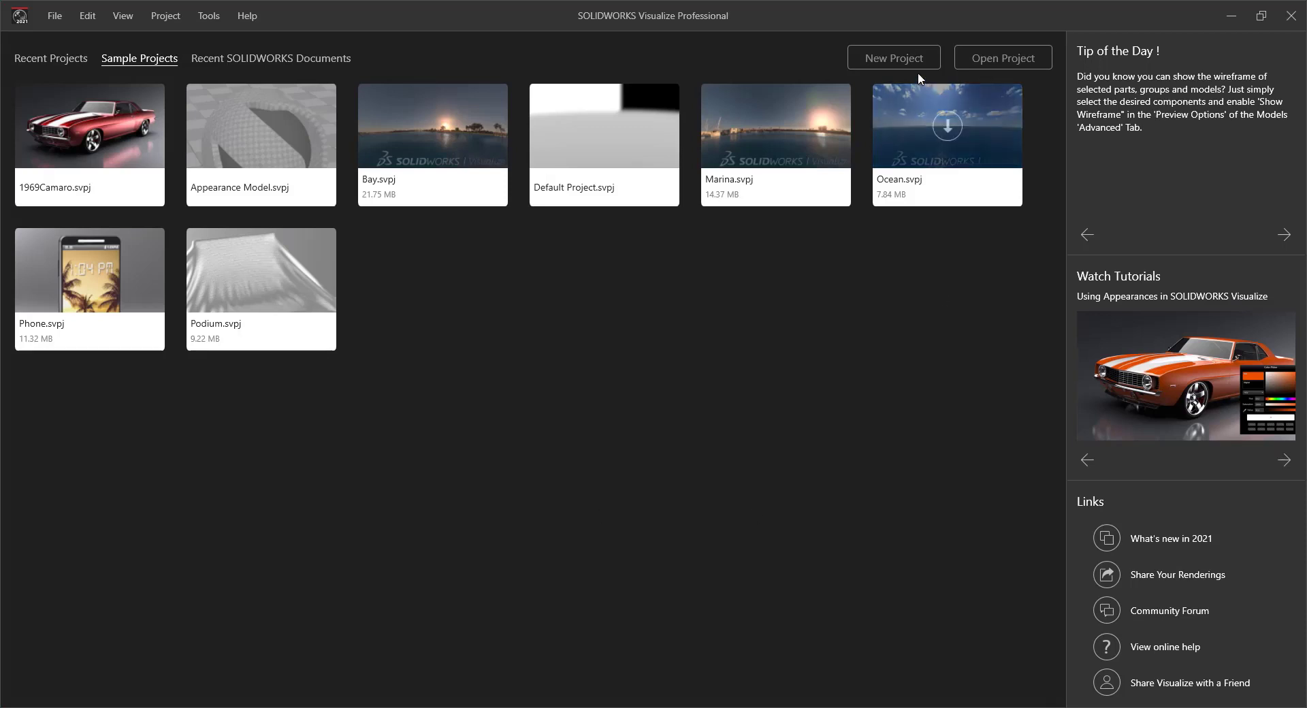
click(885, 57)
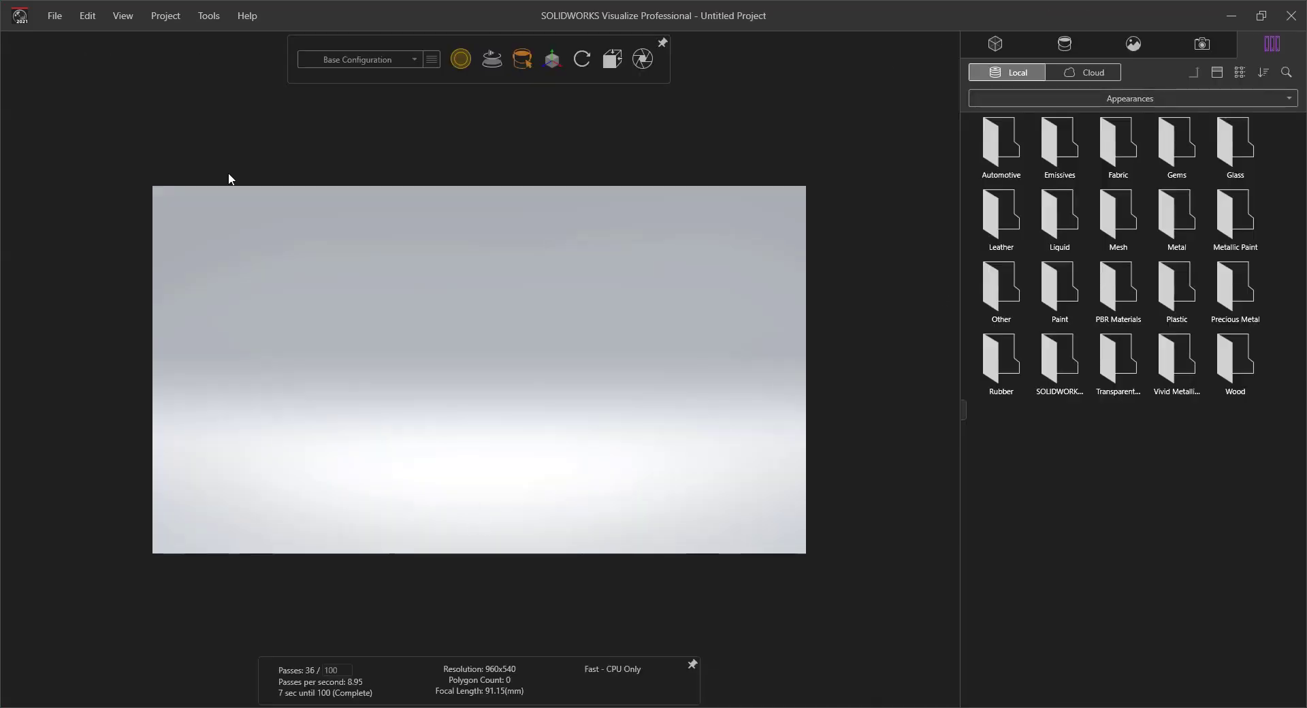
click(55, 17)
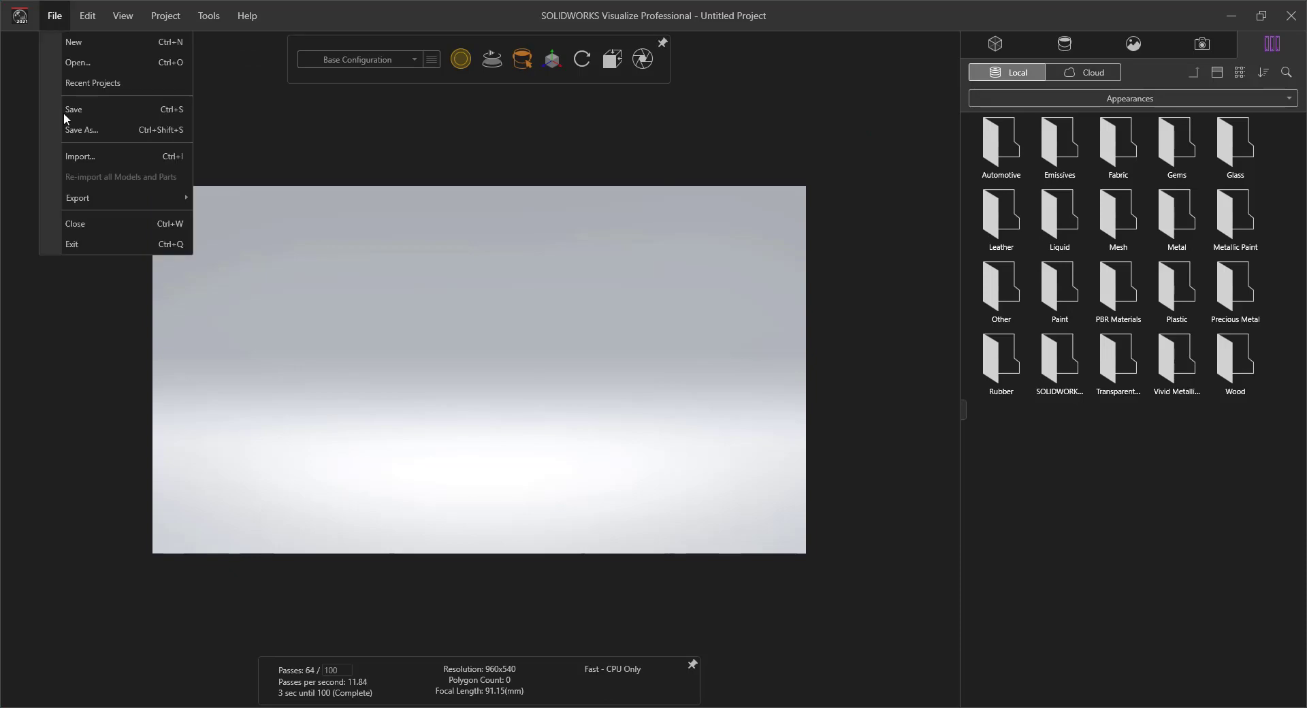
click(79, 156)
click(293, 100)
click(537, 347)
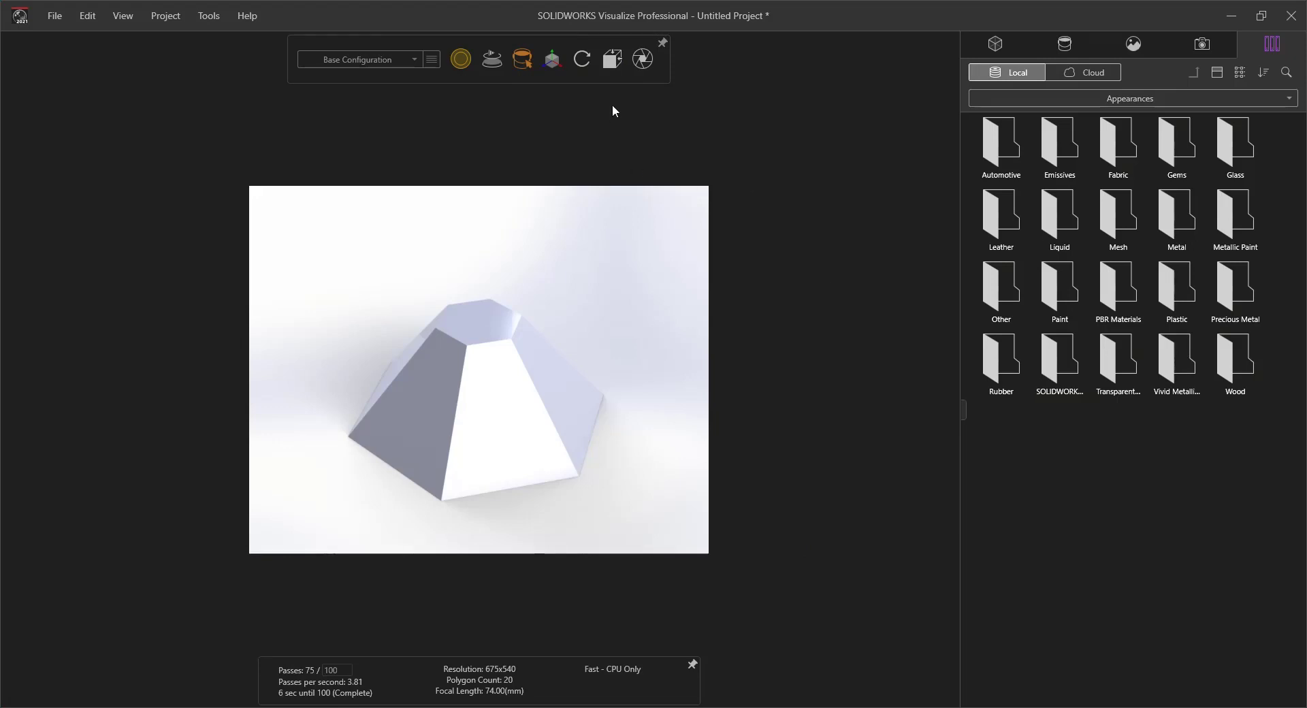
Step: Set the camera to the top view of the hexagonal part and select the Fast renderer
click(613, 60)
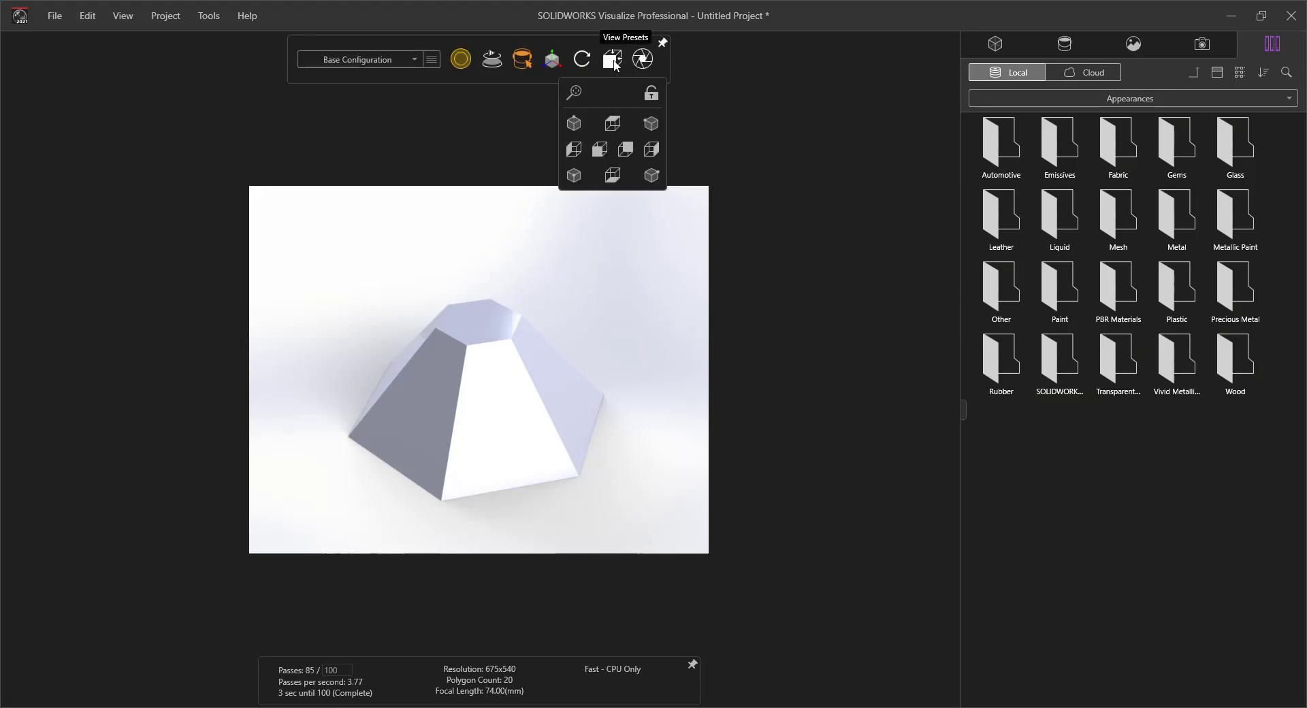
click(613, 123)
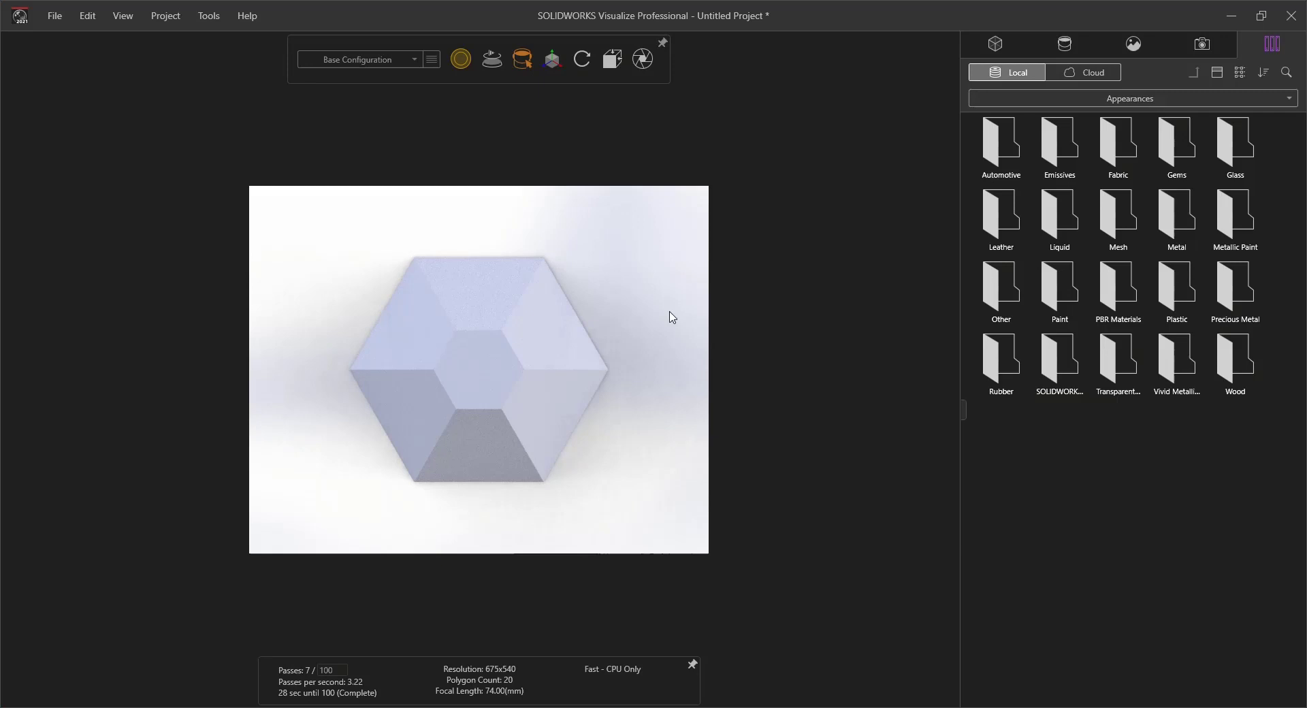
key(p)
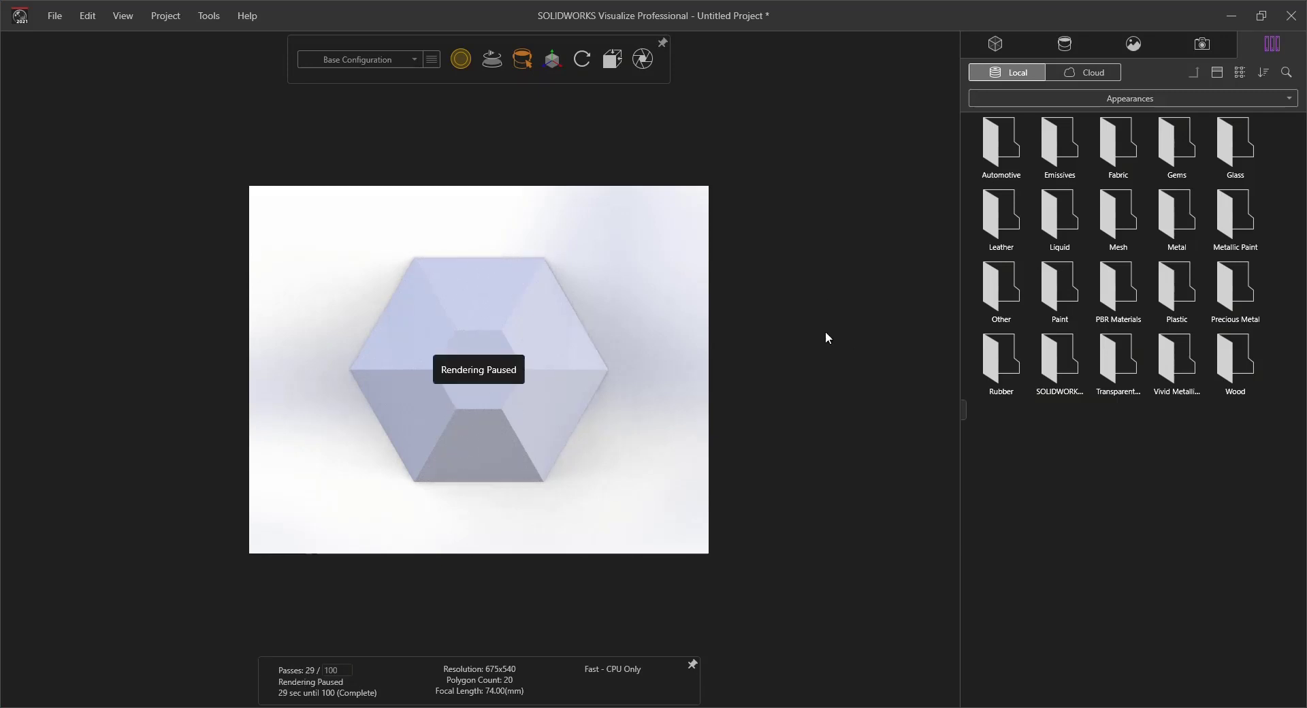
mouse_move(466, 64)
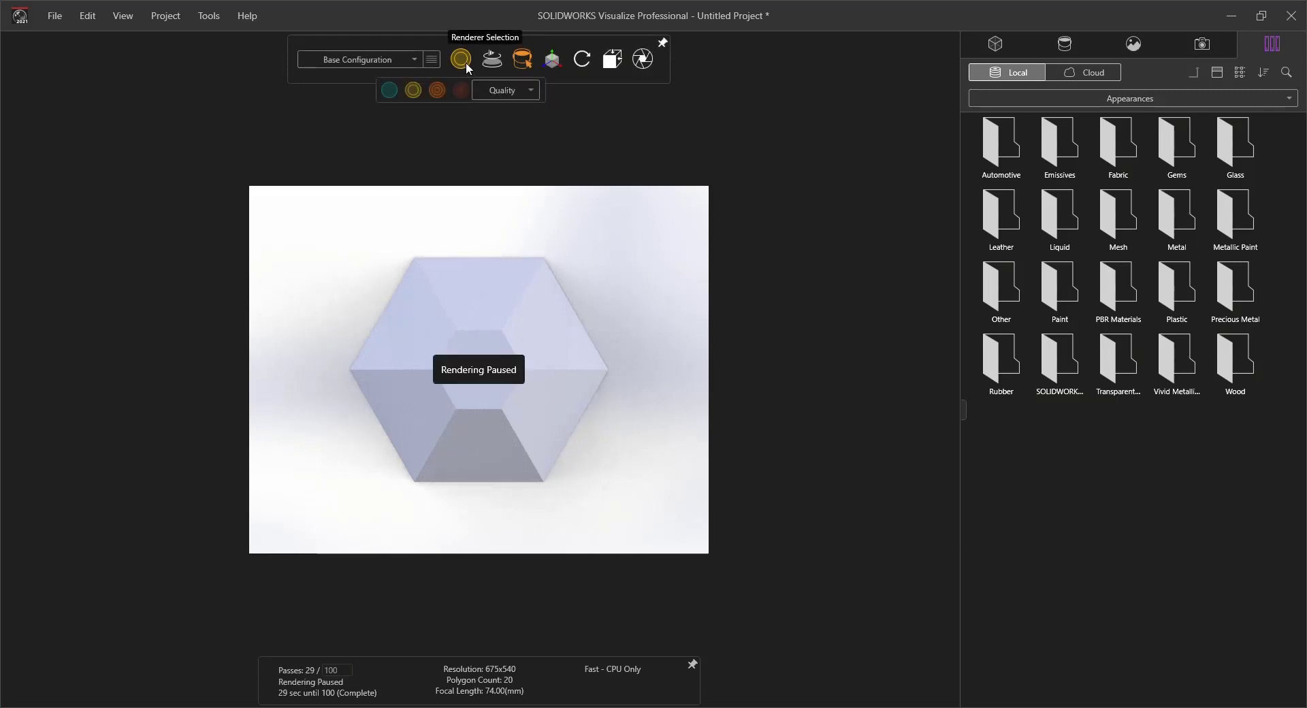
click(415, 91)
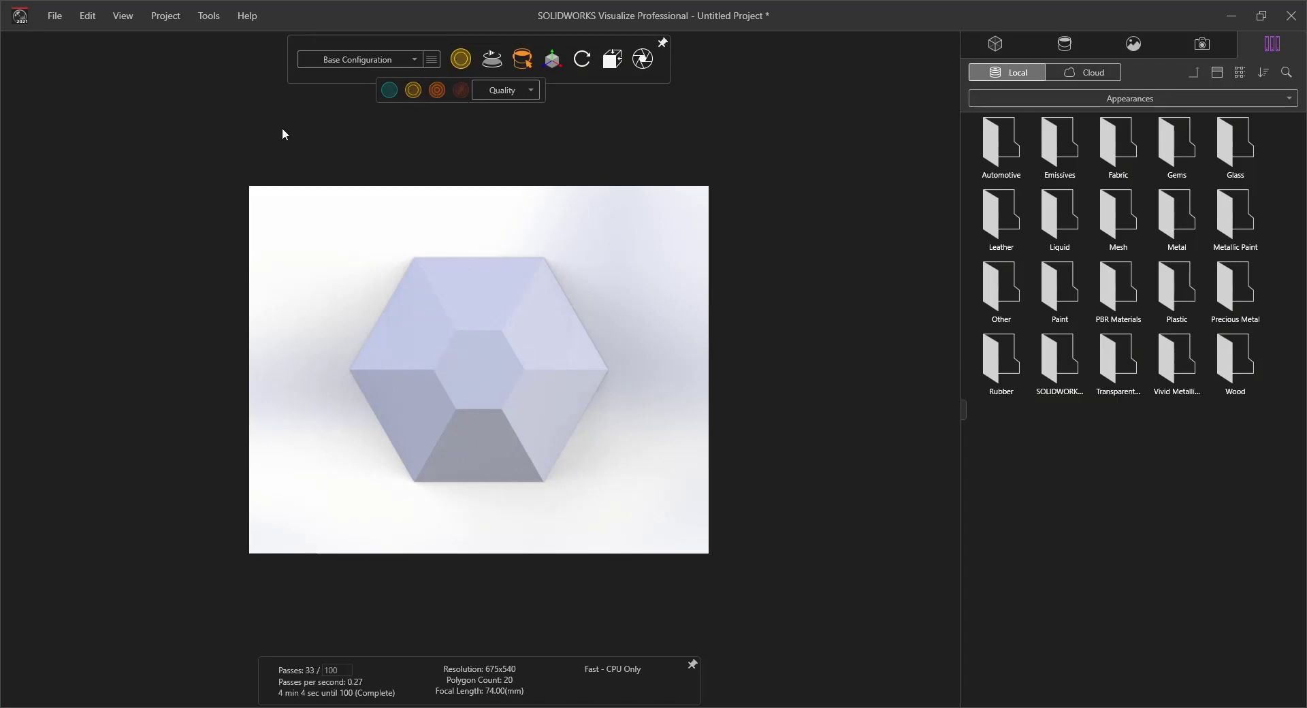
Step: Show the viewport settings and set the displayed render layer to Depth
click(122, 19)
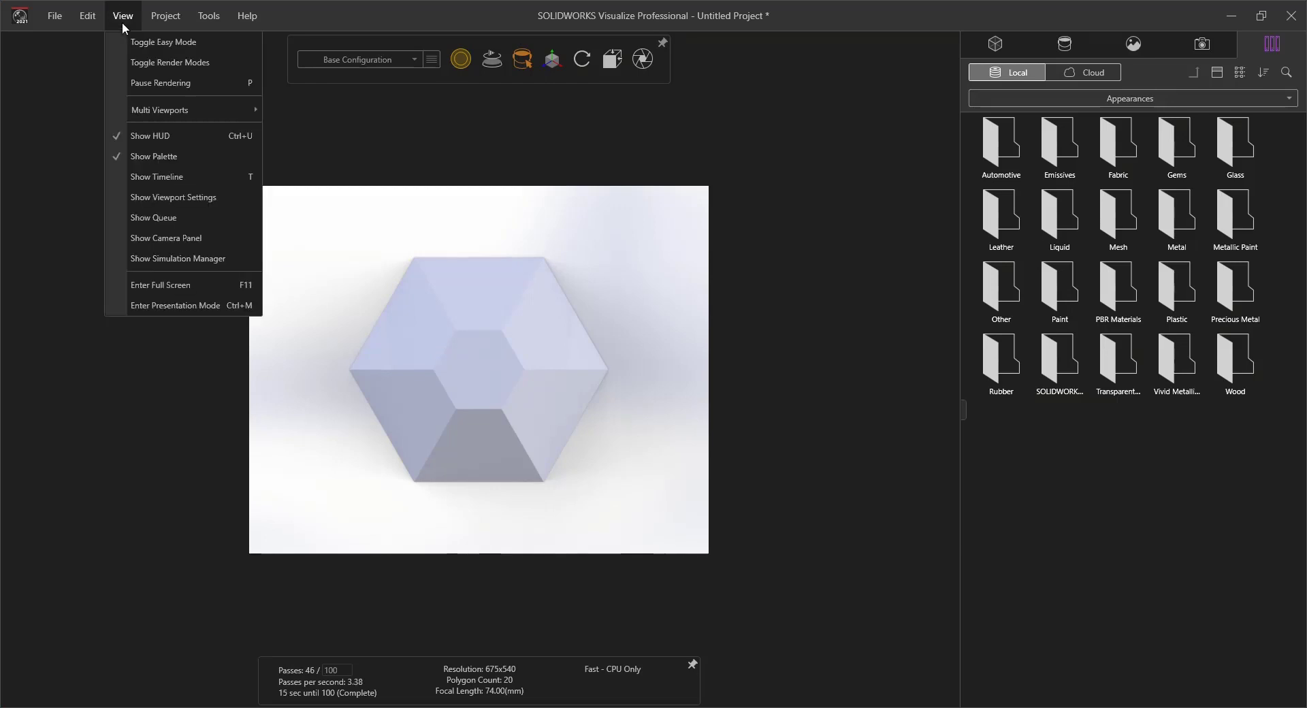
click(171, 197)
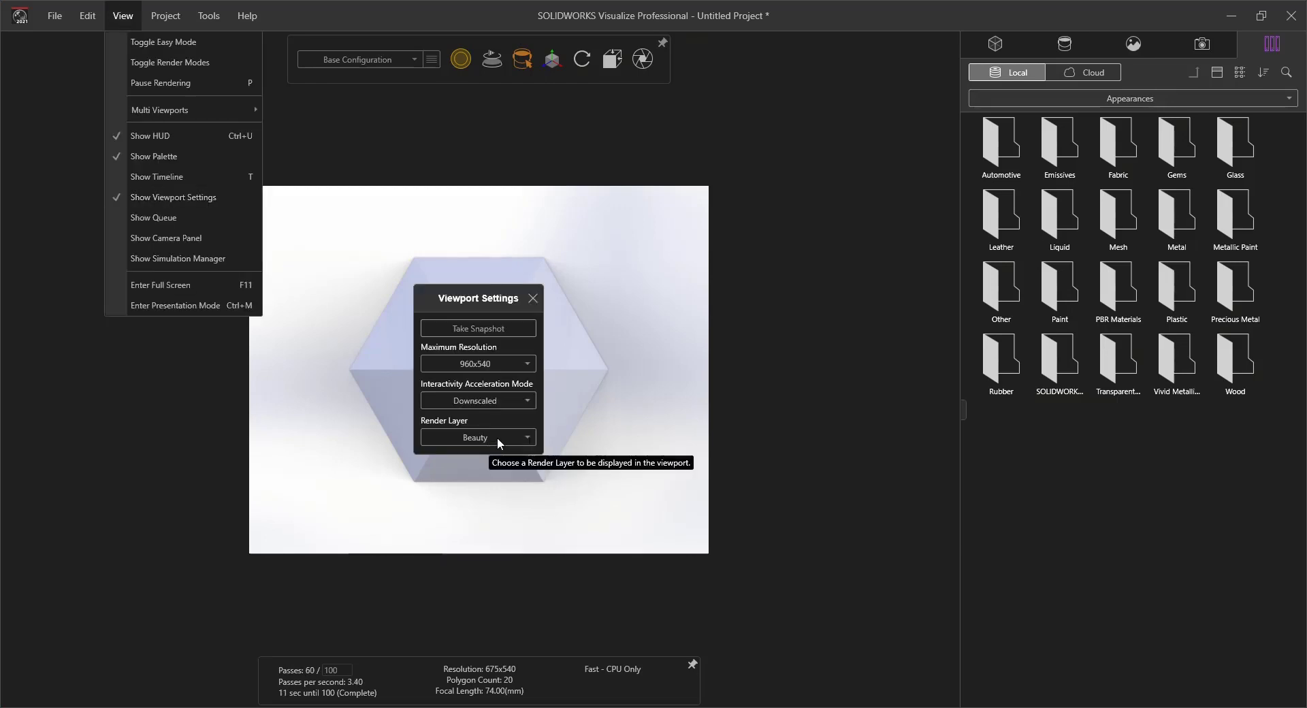
click(496, 439)
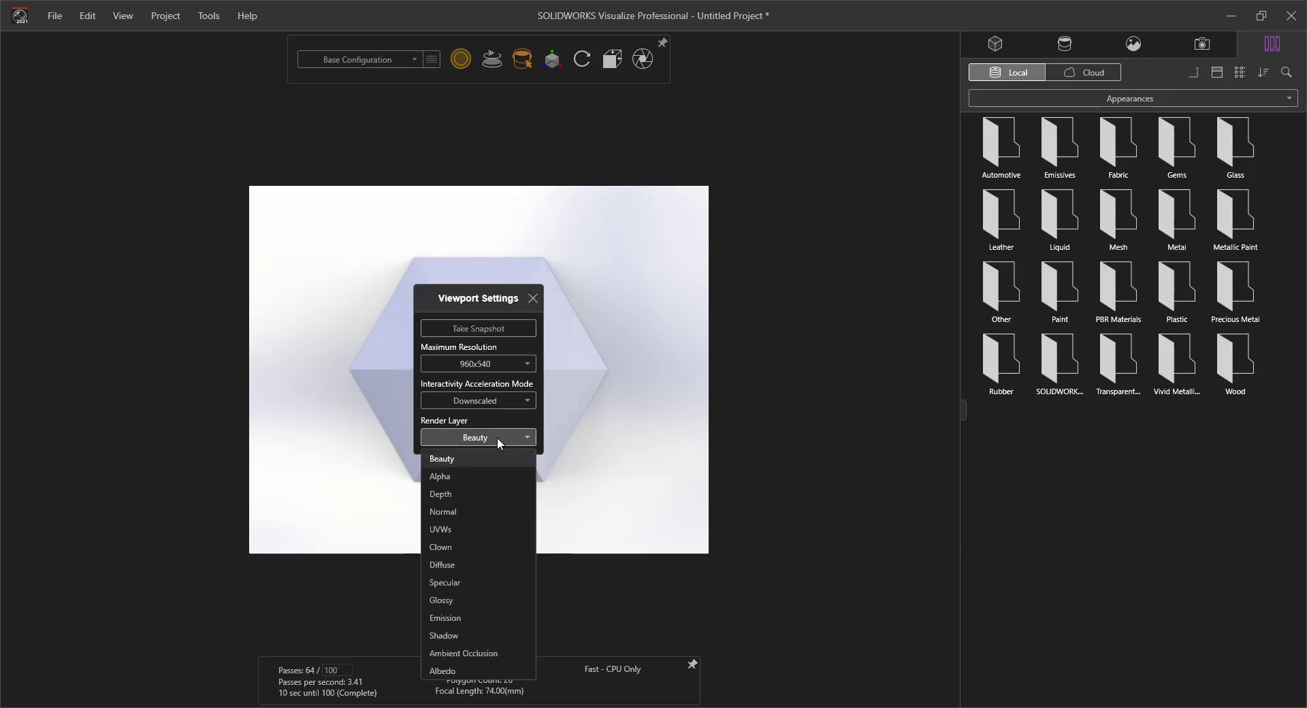
click(498, 494)
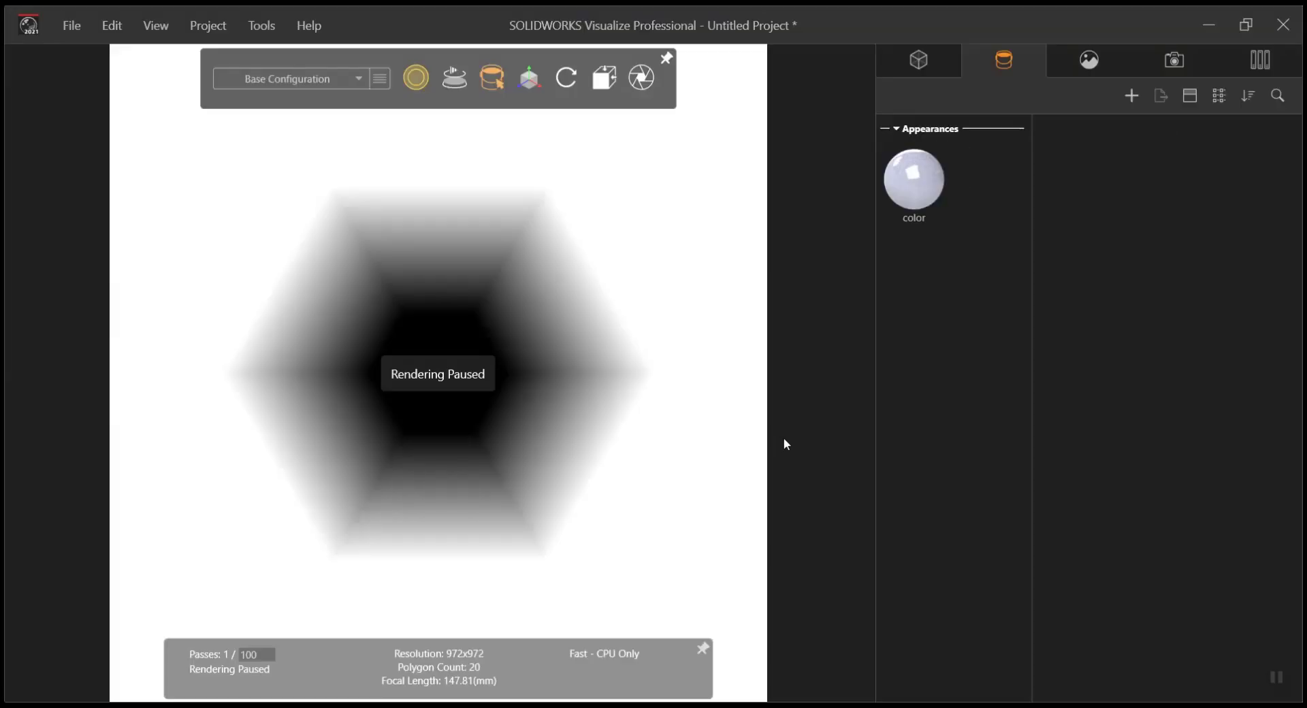
Step: Set the SOLIDWORKS Viewport camera's type to Orthographic
click(1172, 63)
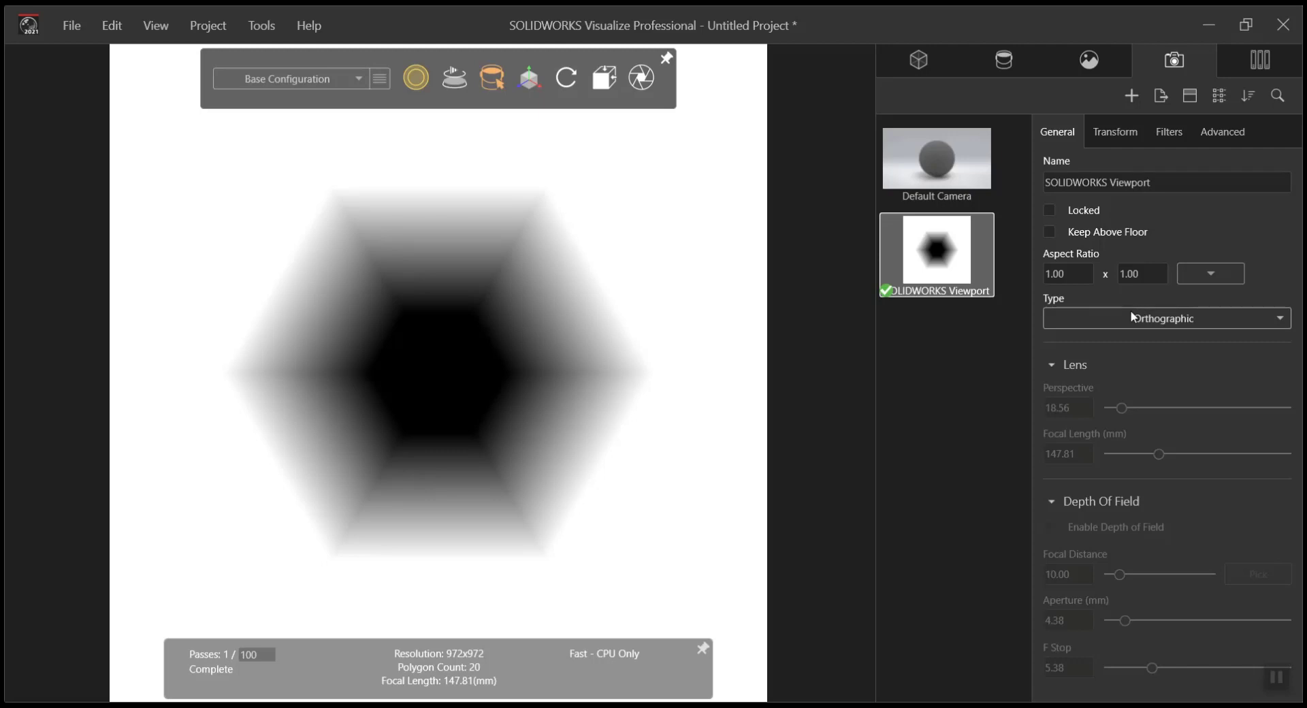
click(1130, 314)
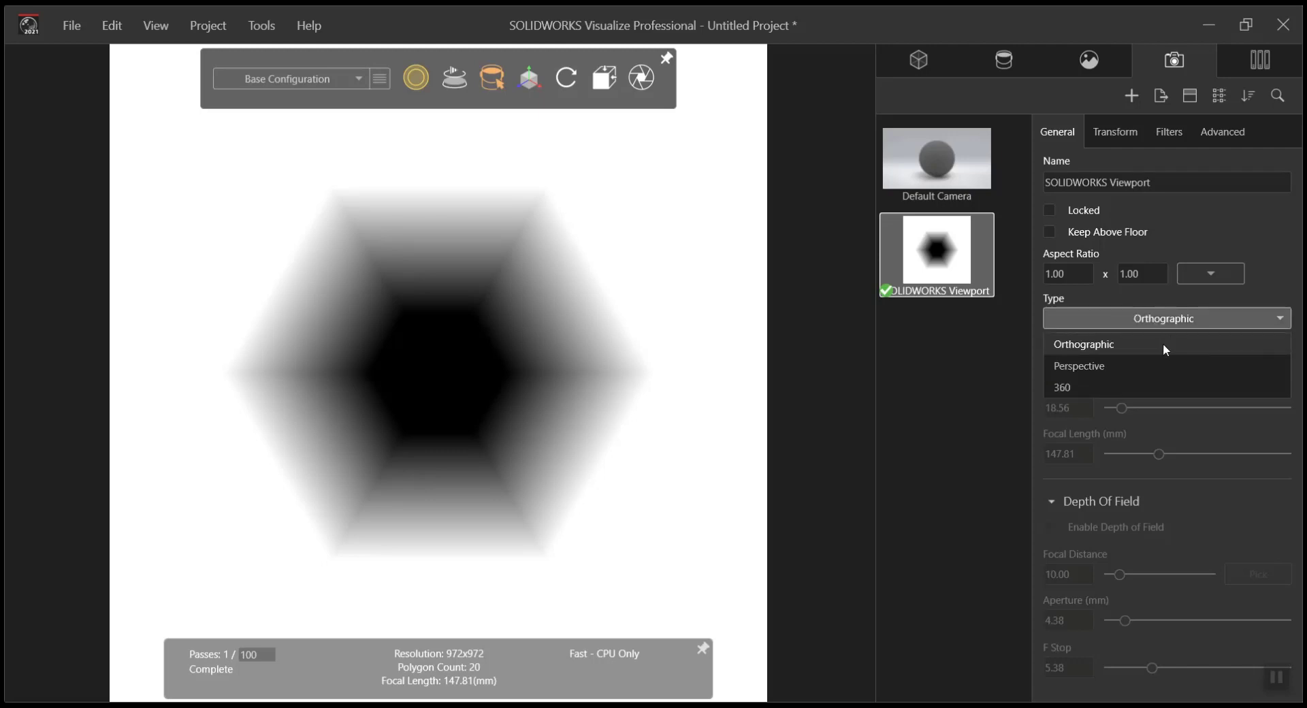
click(1163, 345)
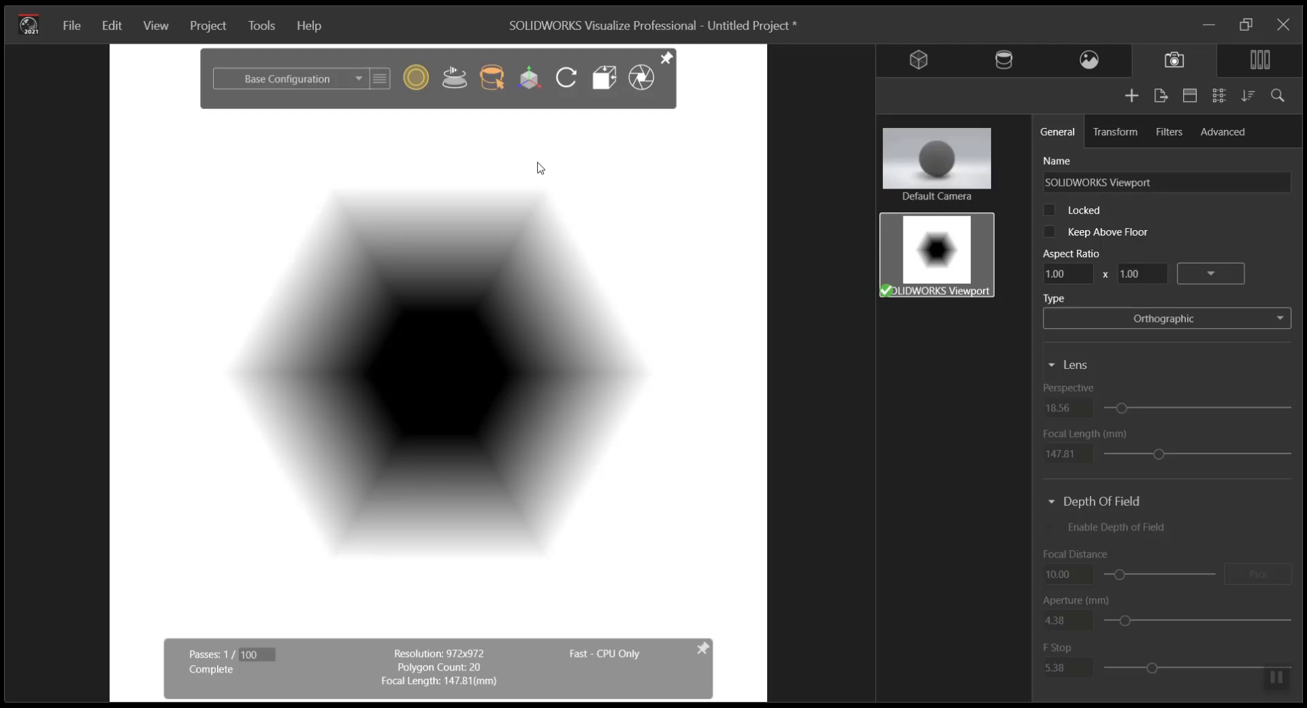
Step: Adjust the framing of the hexagon in the render with the camera's Pan and Zoom tools
mouse_move(567, 78)
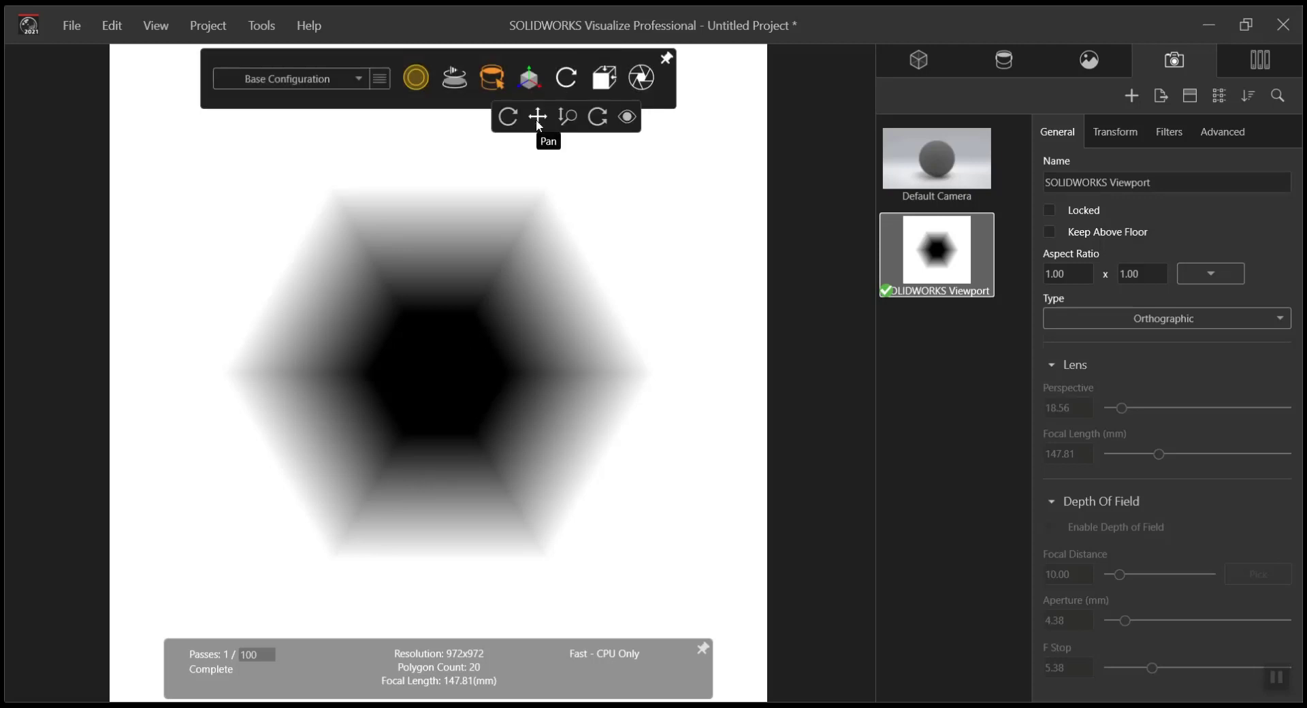
click(538, 117)
drag(458, 350, 469, 383)
mouse_move(567, 78)
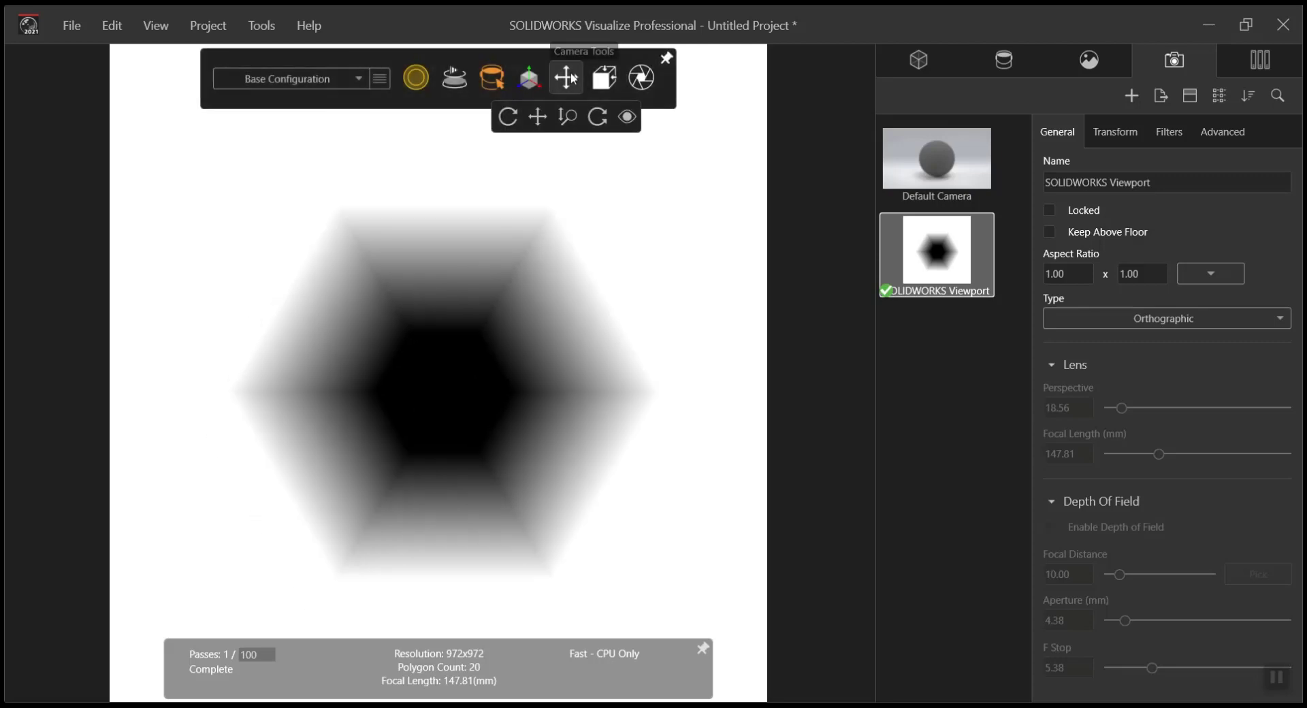
click(567, 116)
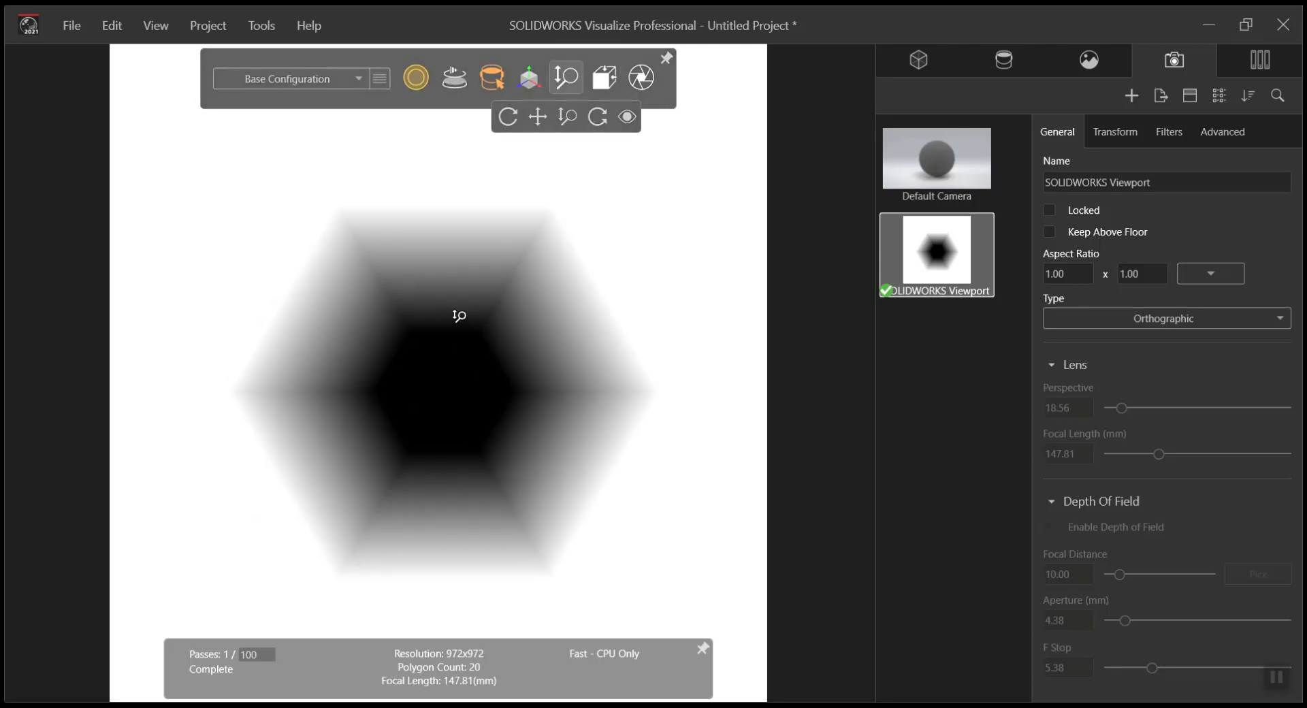
mouse_move(459, 316)
mouse_down()
mouse_move(464, 262)
mouse_move(452, 327)
mouse_up()
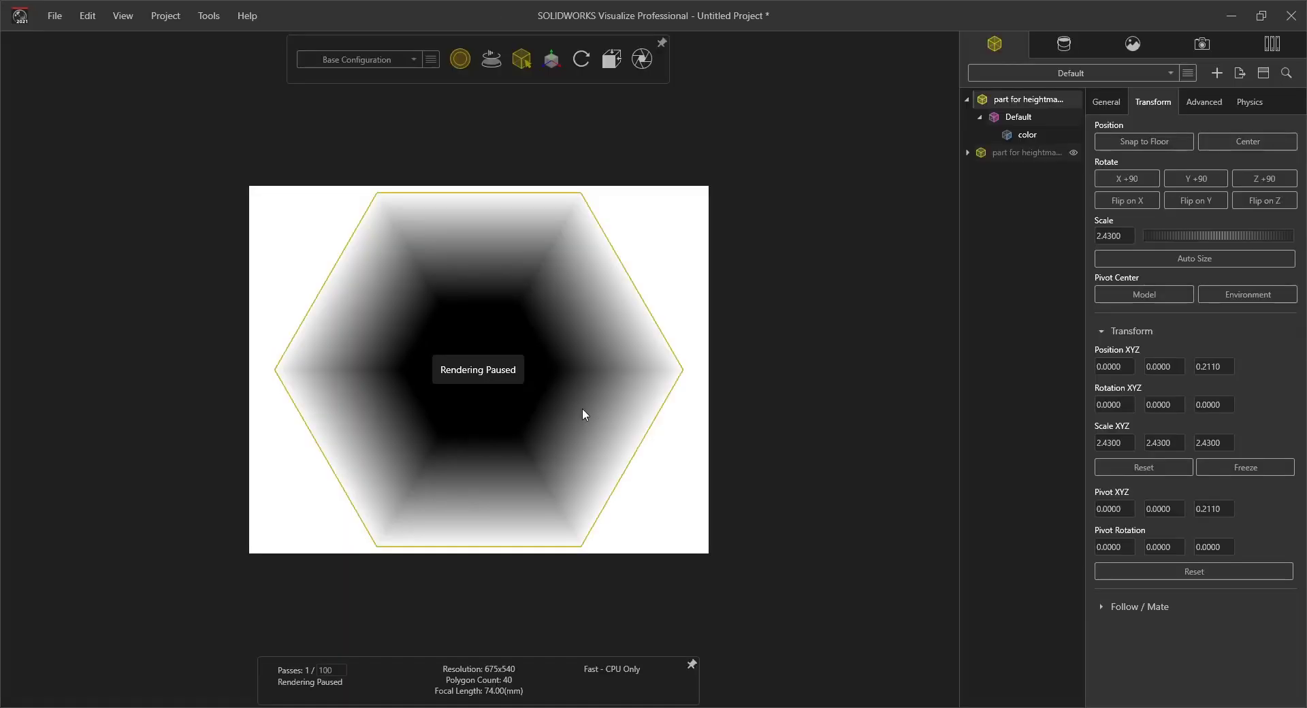
Step: Name the render output file Project 1 and start rendering the depth image as a JPEG
click(641, 59)
triple_click(684, 214)
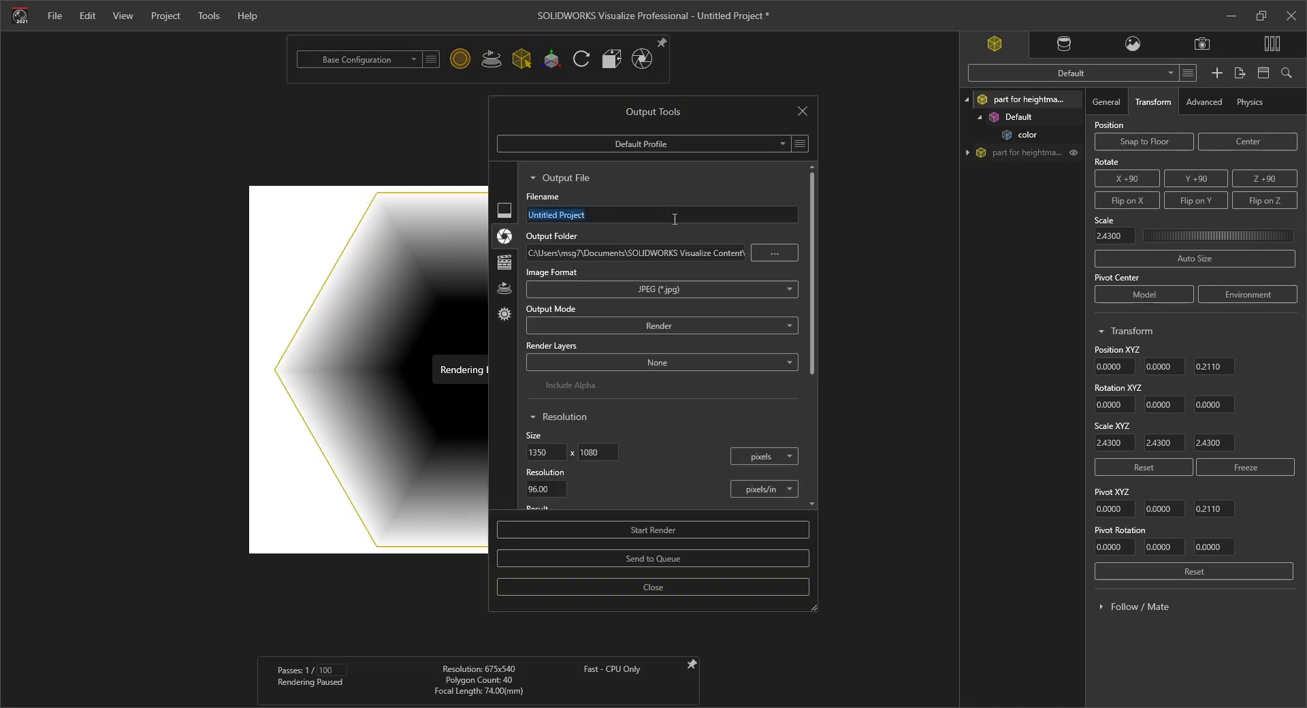
text(Project 1)
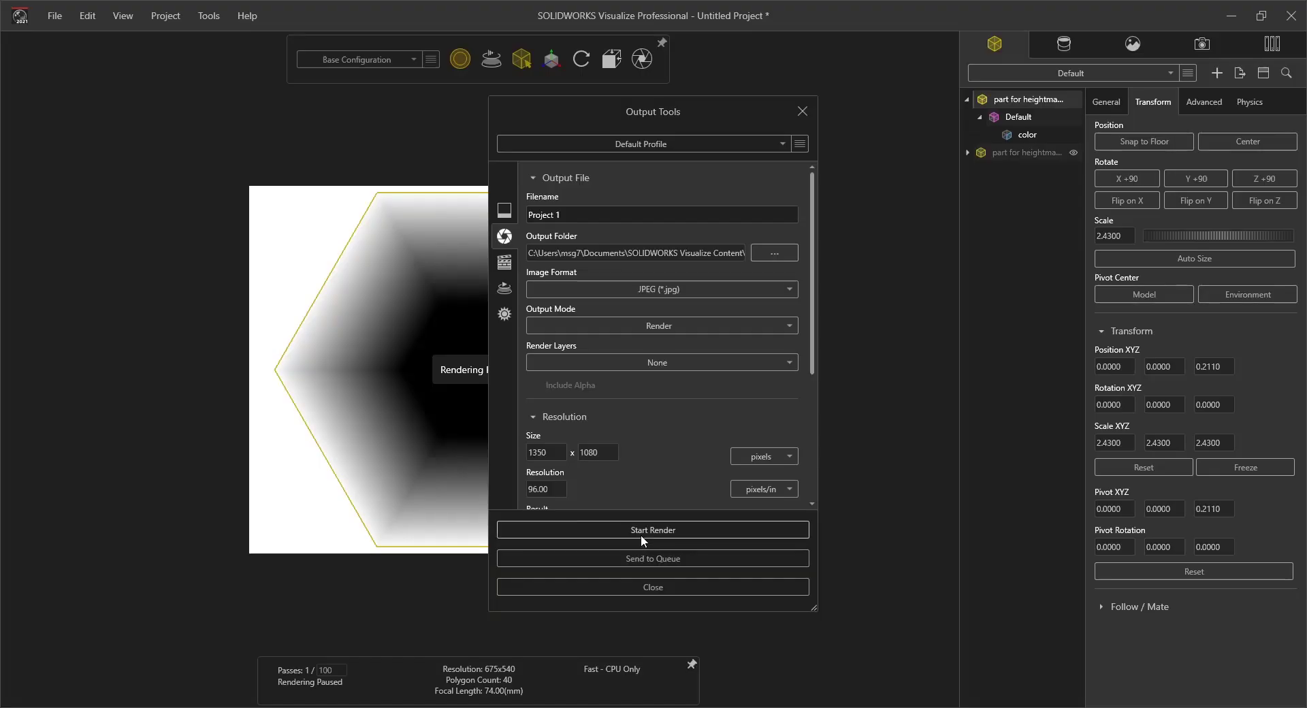
click(640, 530)
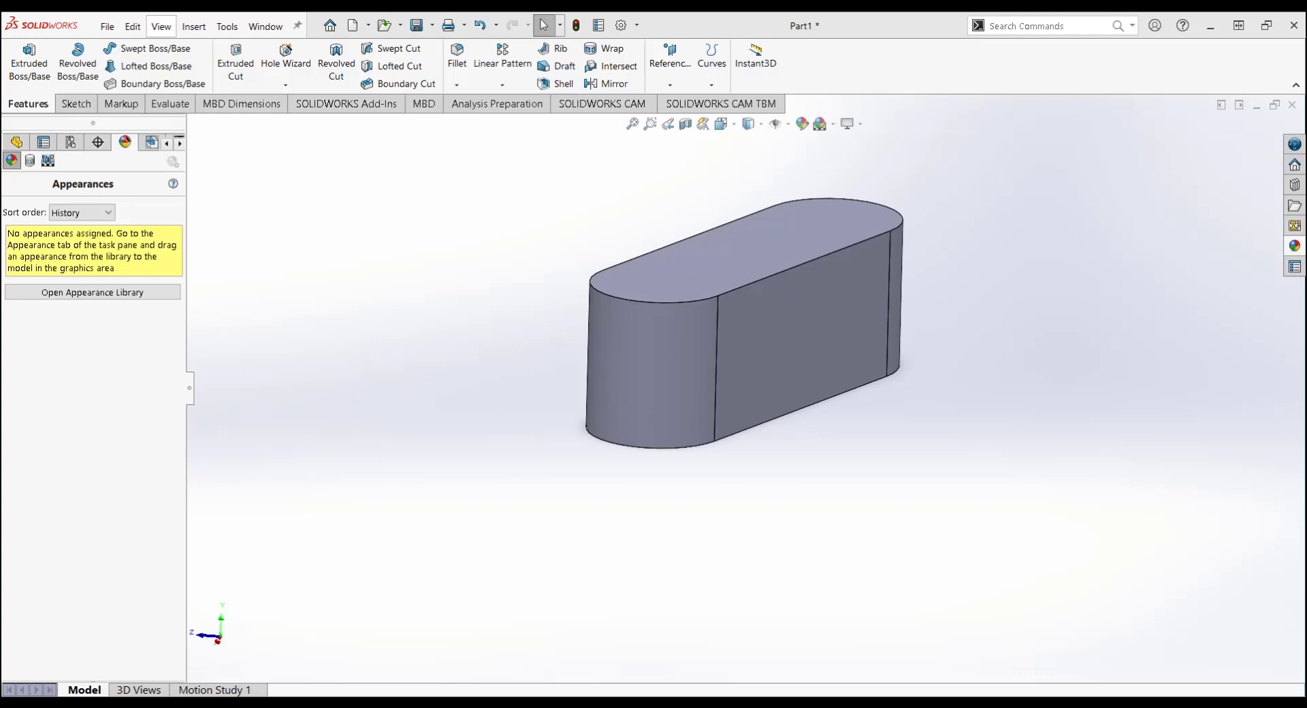
Step: Switch to SOLIDWORKS, apply a texture appearance to the block's rounded end face and load the hexagon depth image as its image file
right_click(637, 404)
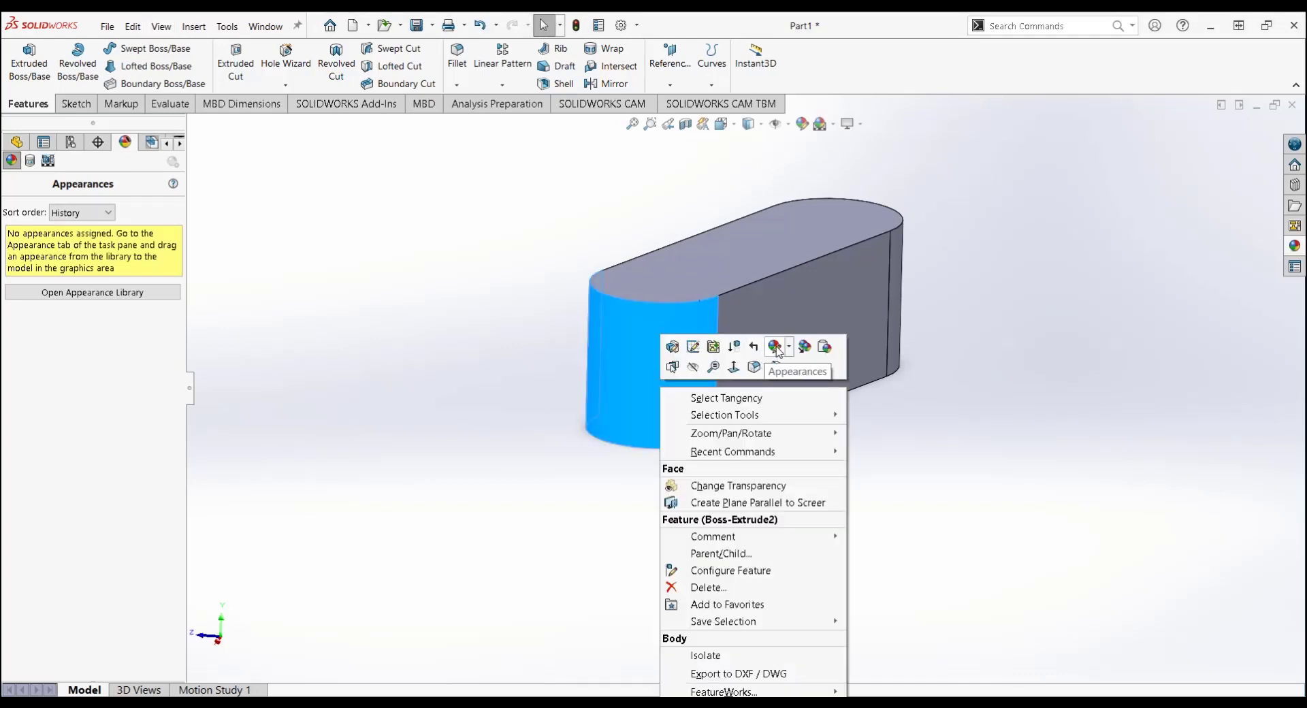
click(780, 351)
click(787, 382)
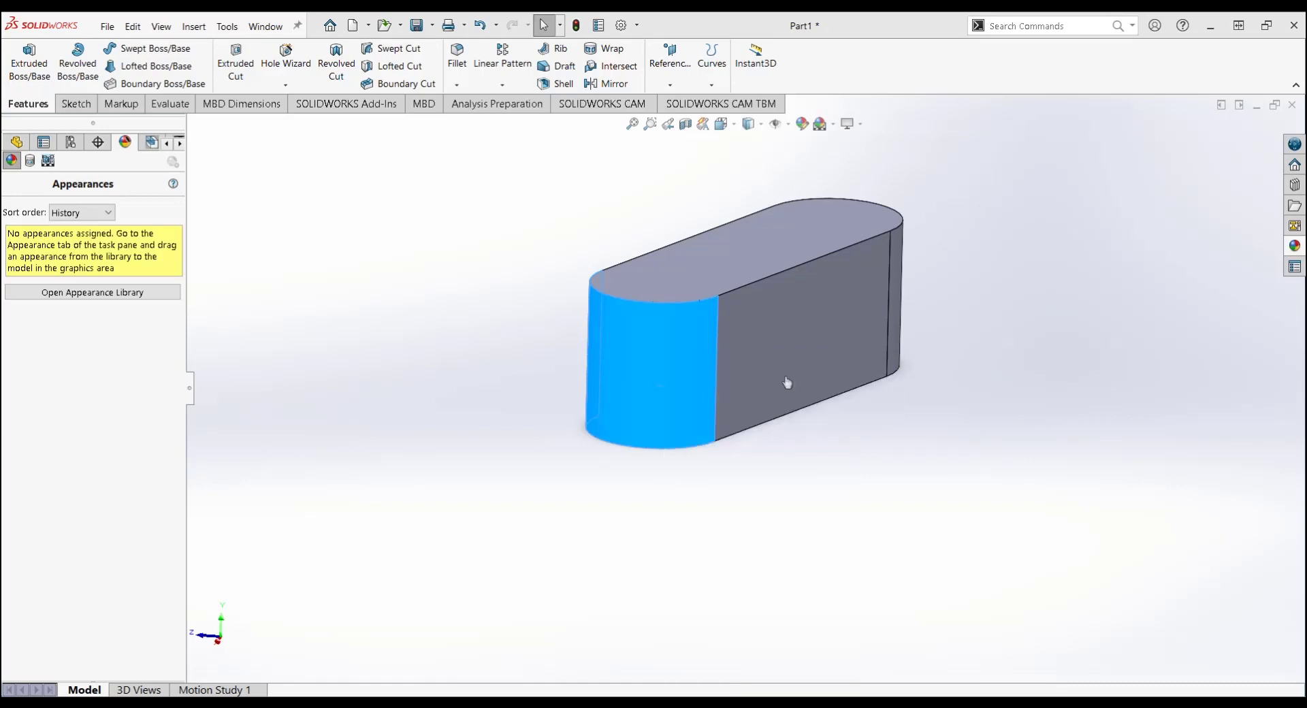
drag(1195, 358, 681, 381)
scroll(170, 516, down, 3)
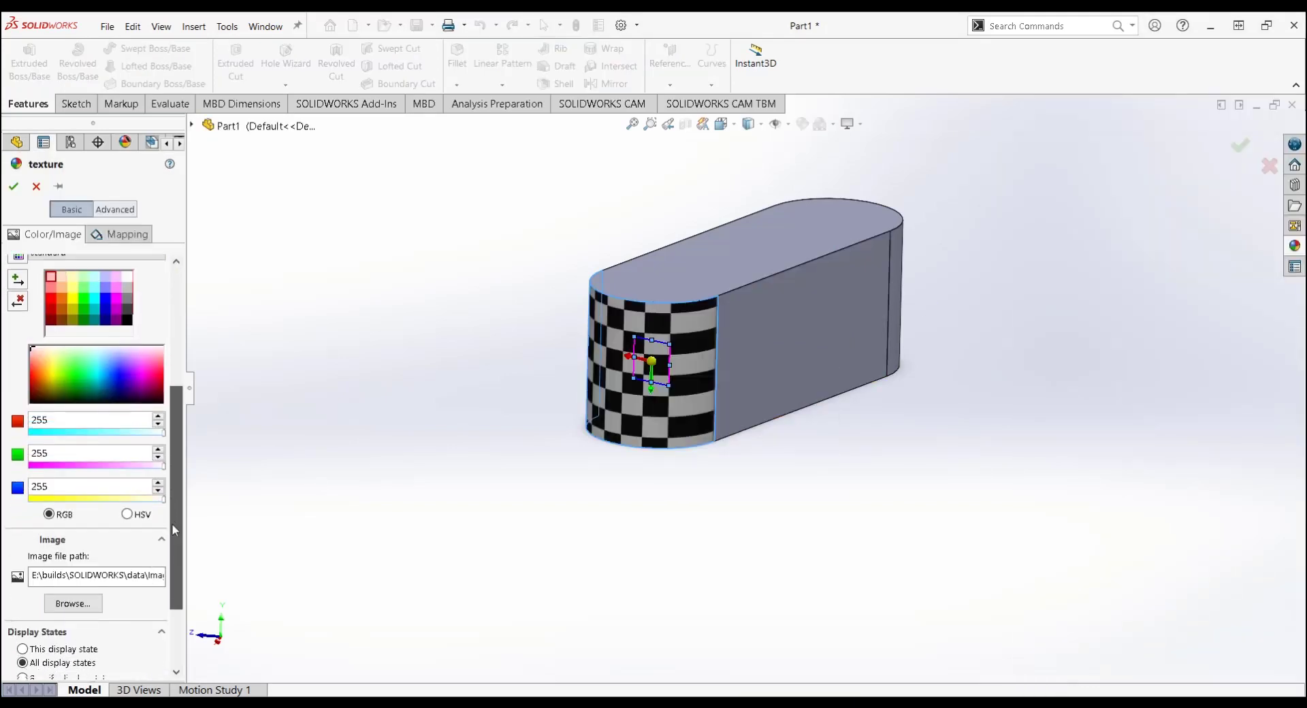
click(65, 595)
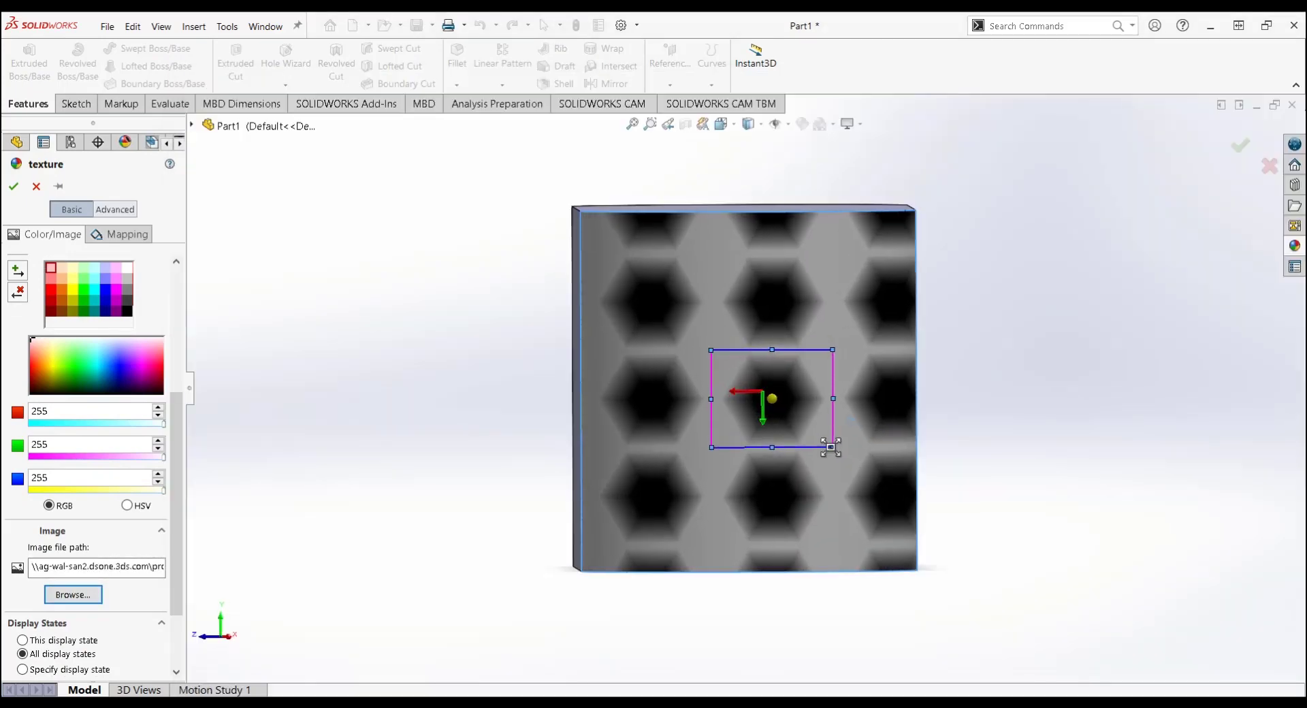
Step: Enlarge and reposition the texture mapping so two columns of three whole hexagons fit on the face, and accept the appearance
drag(831, 447, 866, 474)
drag(818, 436, 851, 423)
click(13, 185)
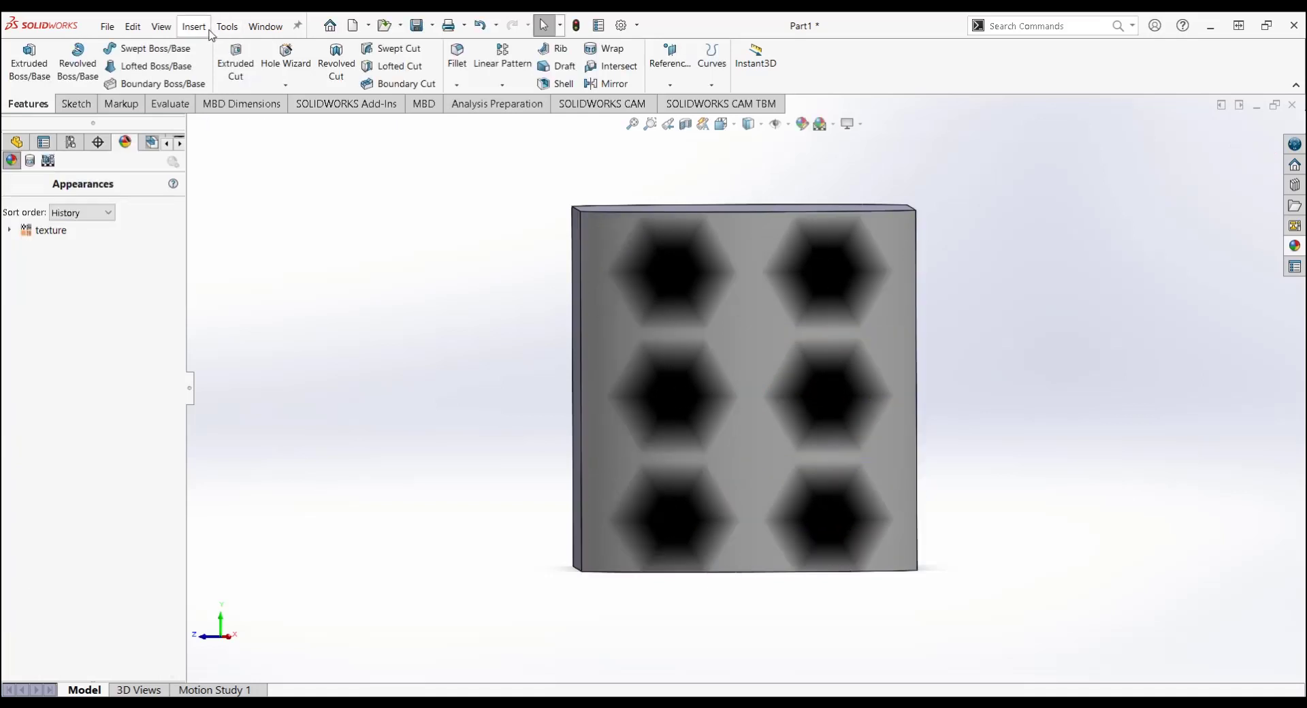
Step: Start a 3D Texture on the block's body, enable converting its texture to 3D and turn off White up Black down
click(206, 29)
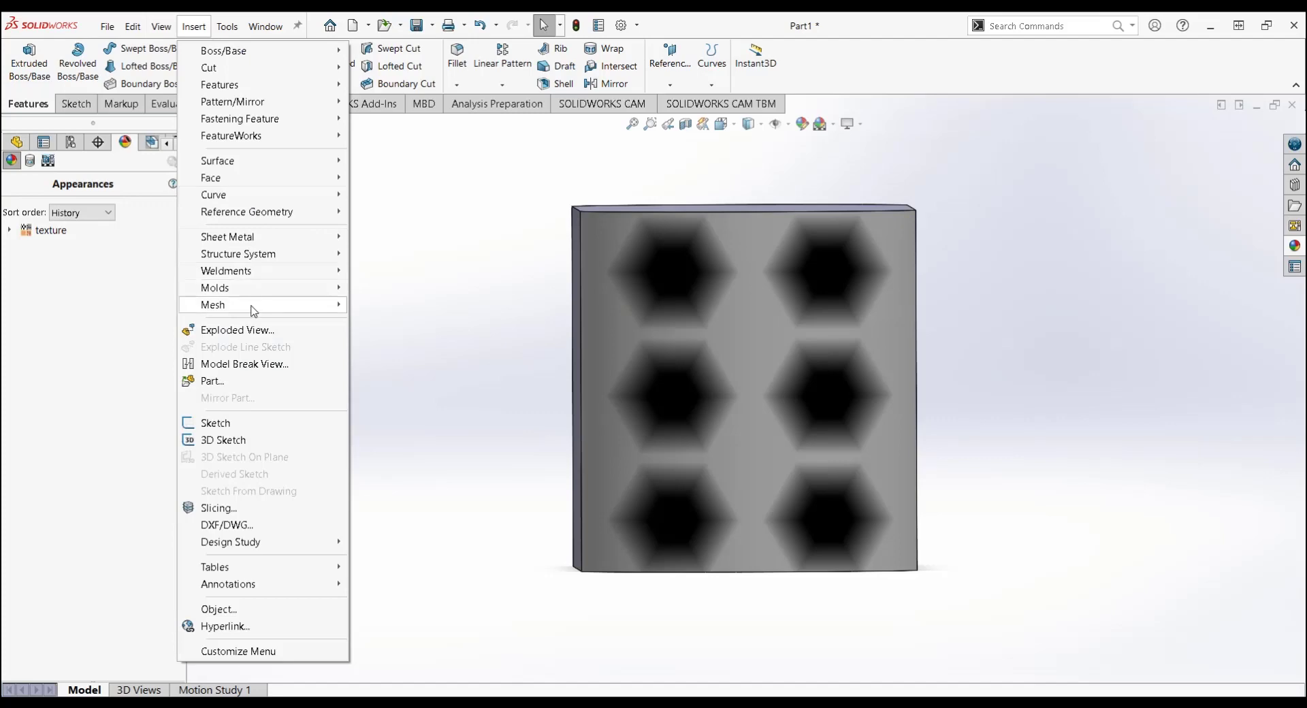
mouse_move(254, 311)
click(377, 357)
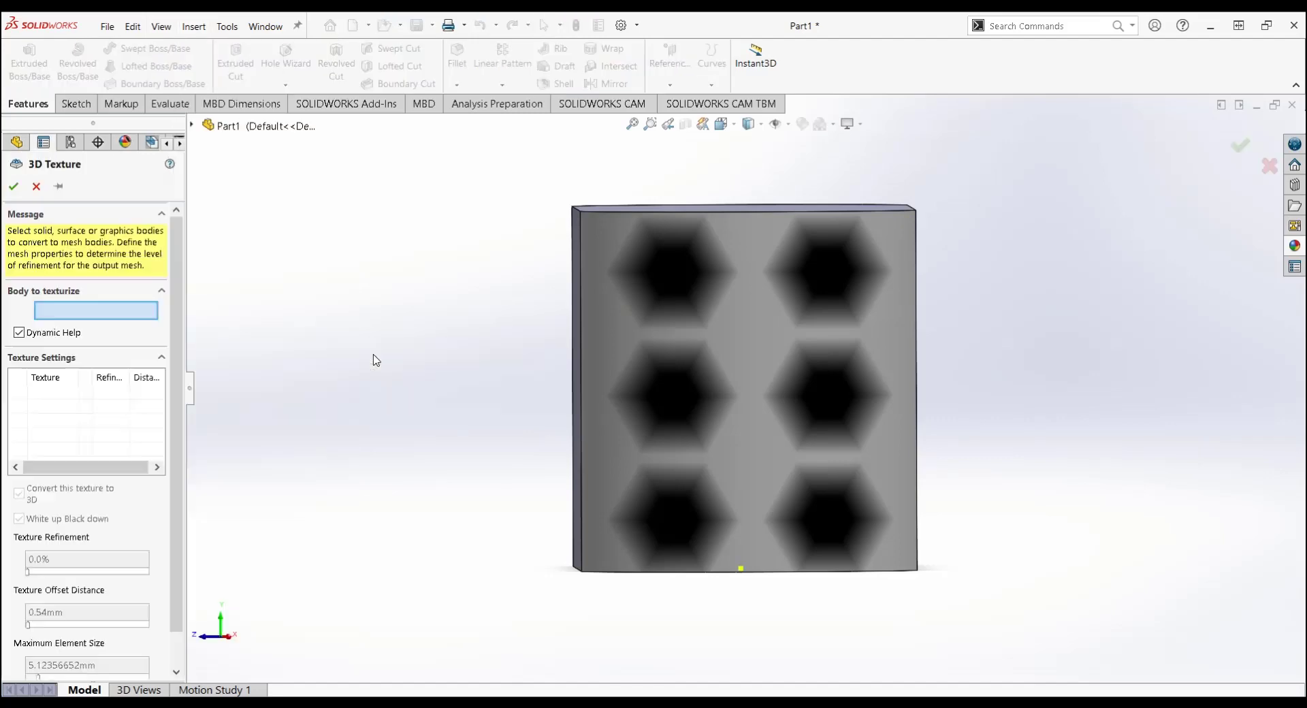
click(634, 389)
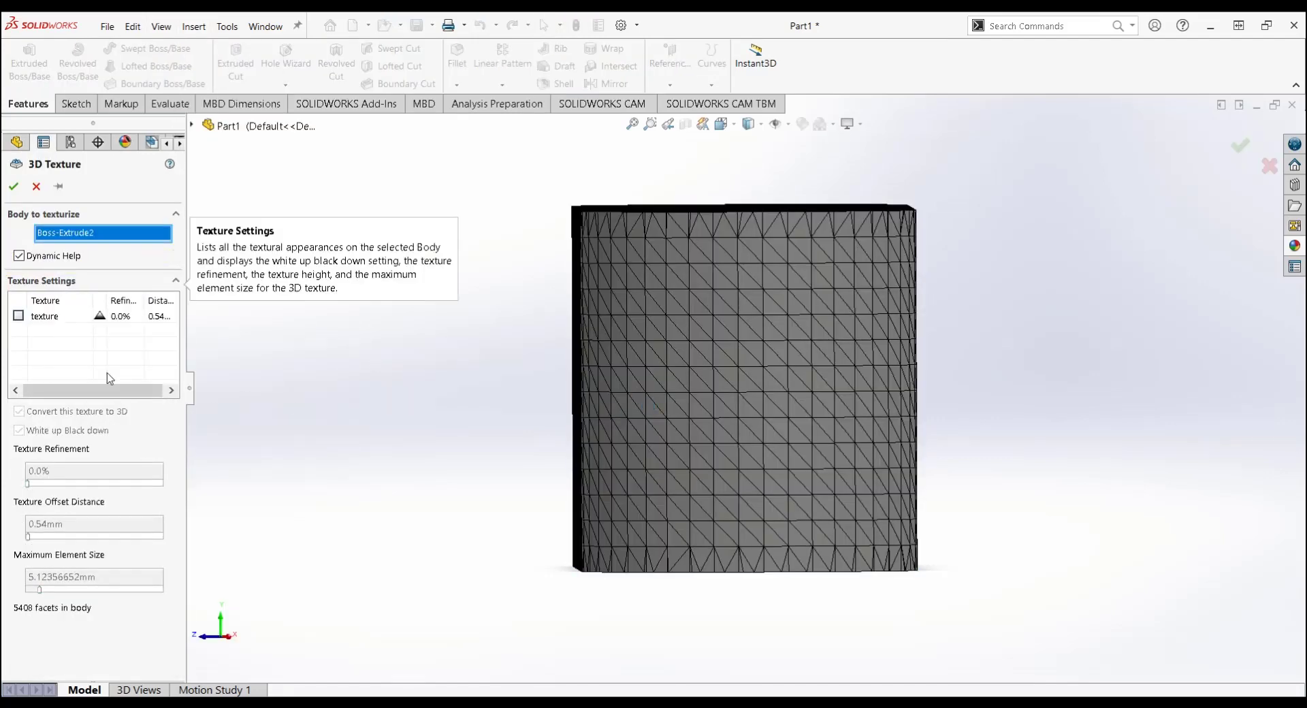
click(19, 316)
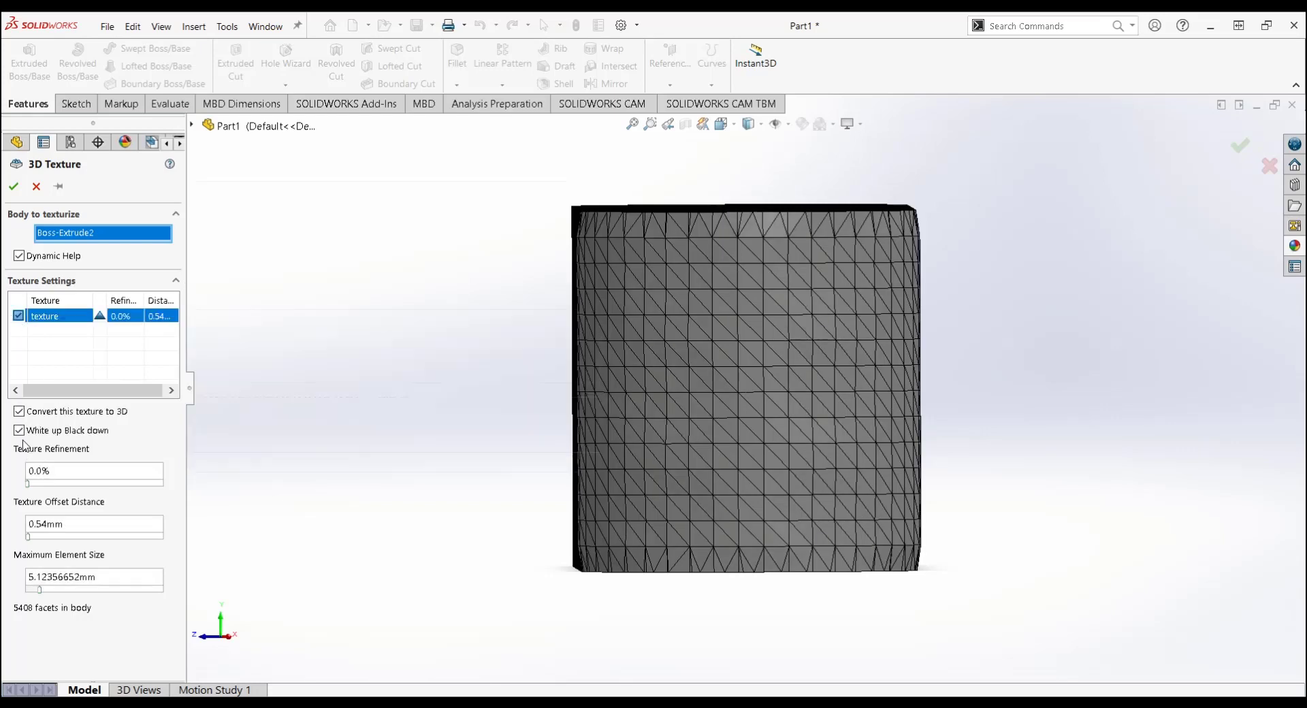
click(19, 430)
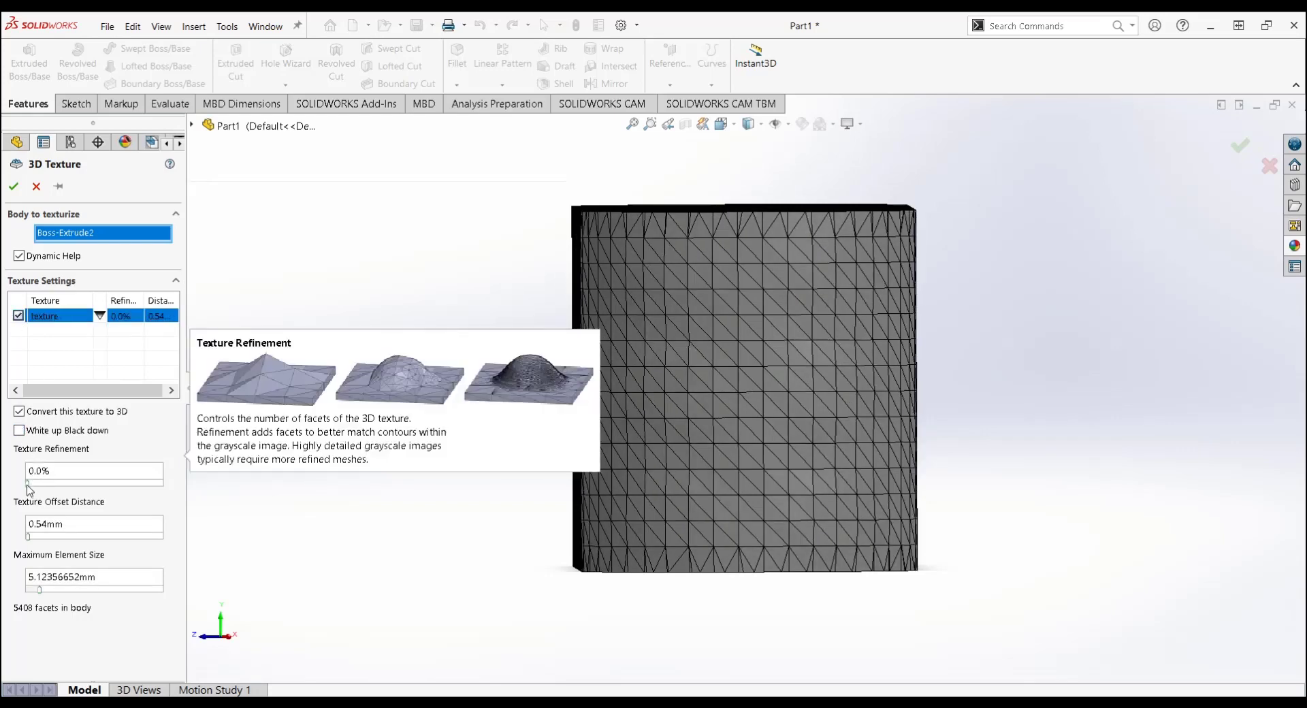
Step: Set the texture refinement to 93.8% and finish the 3D texture on the rounded face
drag(28, 483, 111, 484)
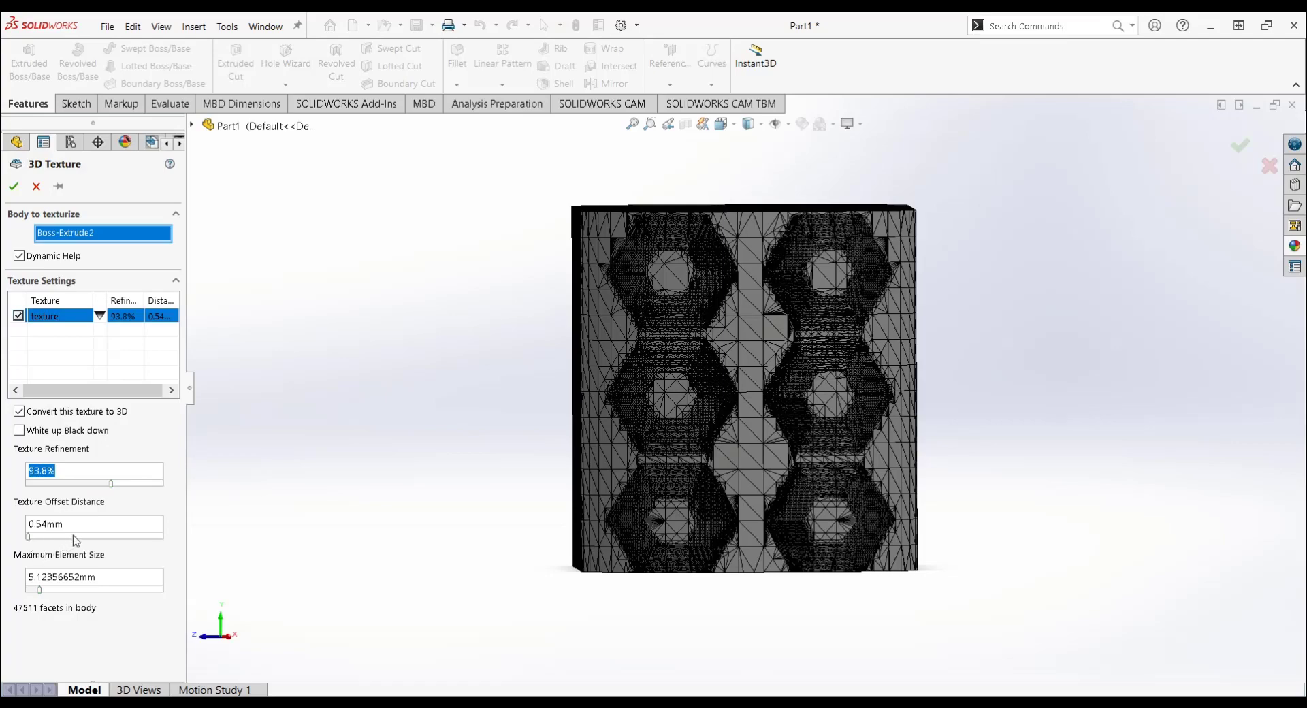
middle_drag(476, 592, 432, 577)
right_drag(752, 179, 752, 143)
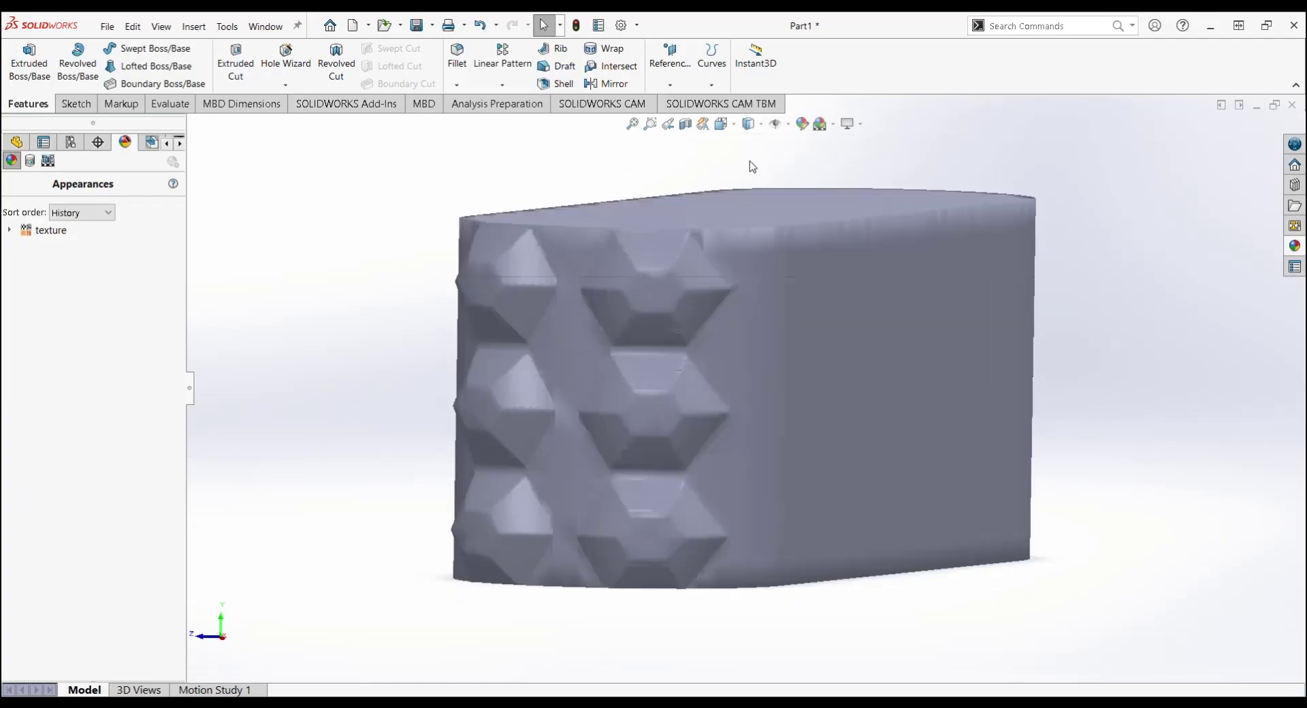